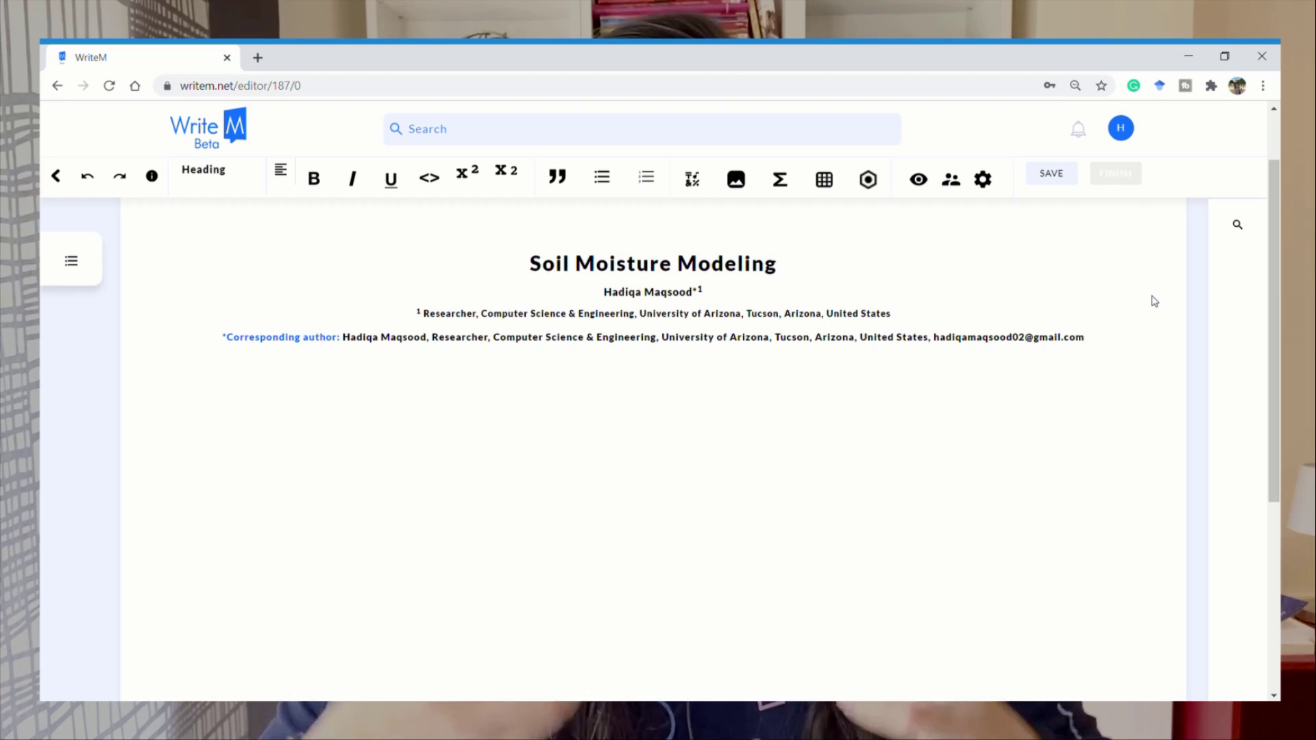
Add Abstract and Keywords sections from the outline list, typing 'rem' under Keywords
left_click(71, 260)
left_click(108, 266)
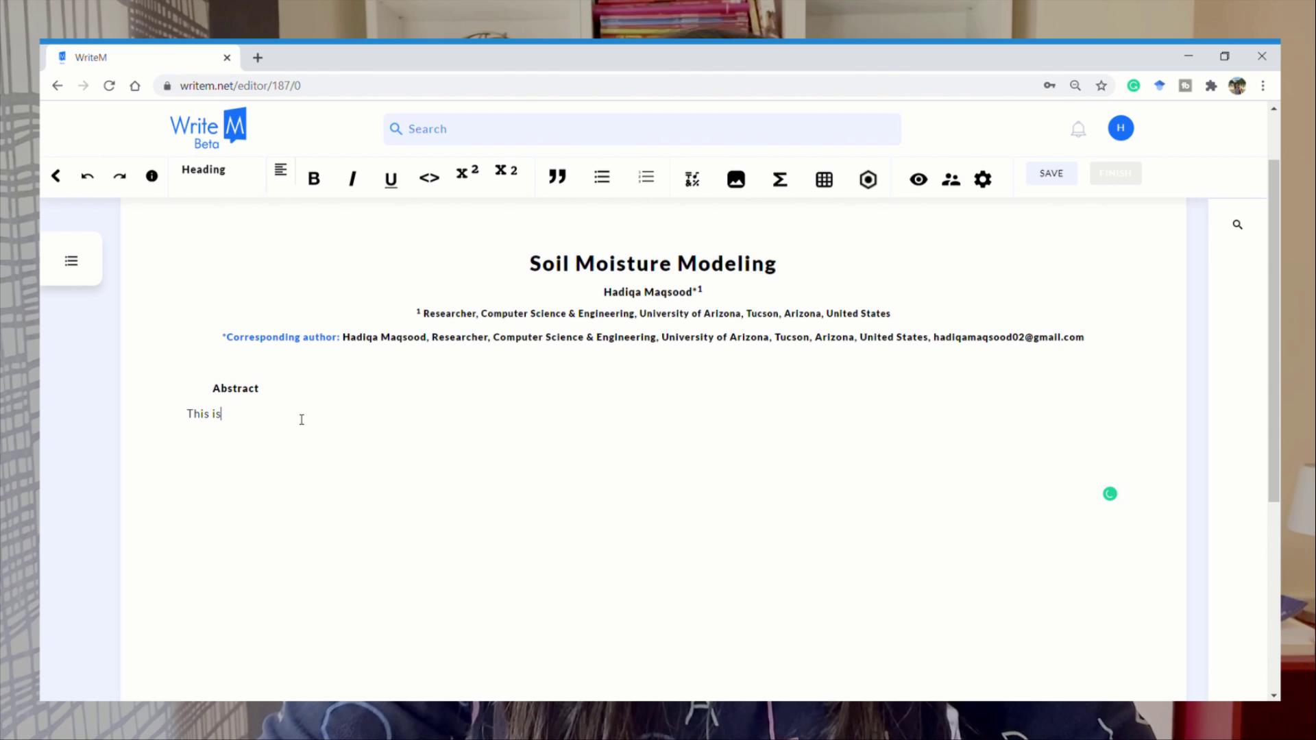
left_click(71, 261)
left_click(103, 295)
type("remote sensing, agriculture")
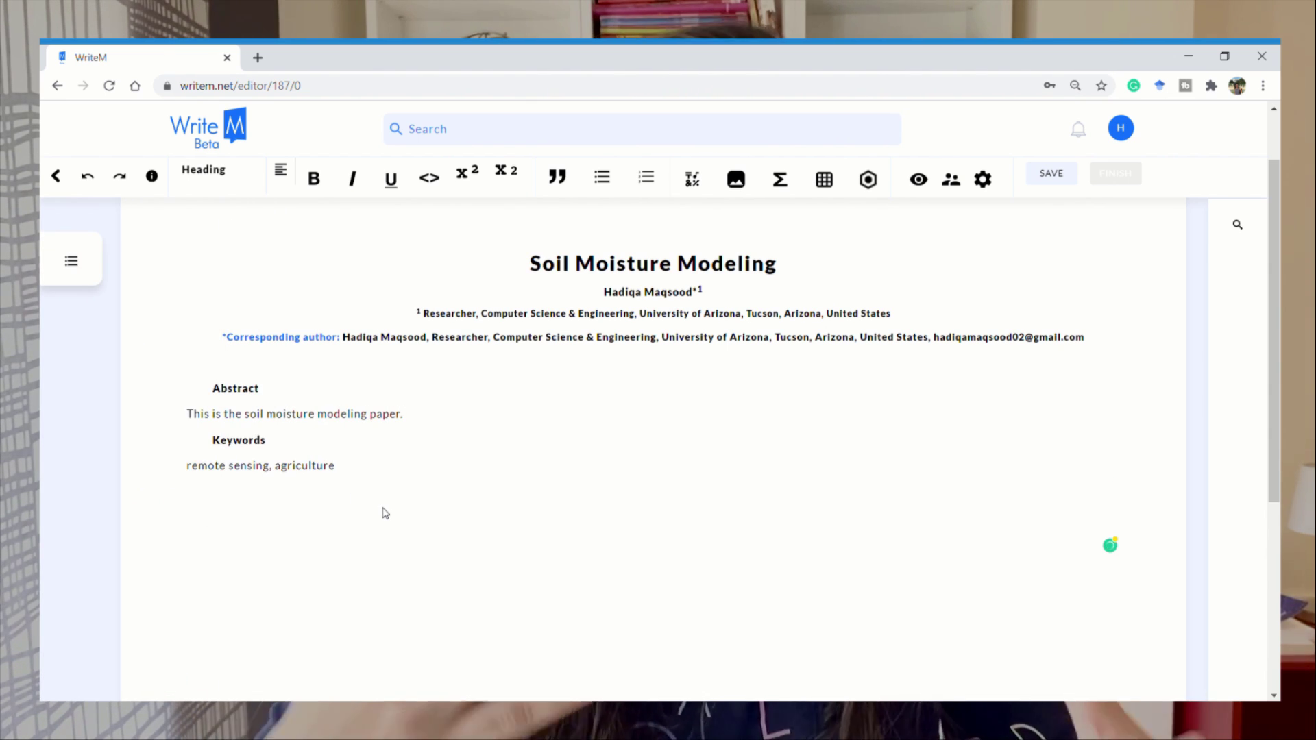
Add an Introduction section with the text 'ground', then start a new manuscript
left_click(71, 261)
left_click(99, 325)
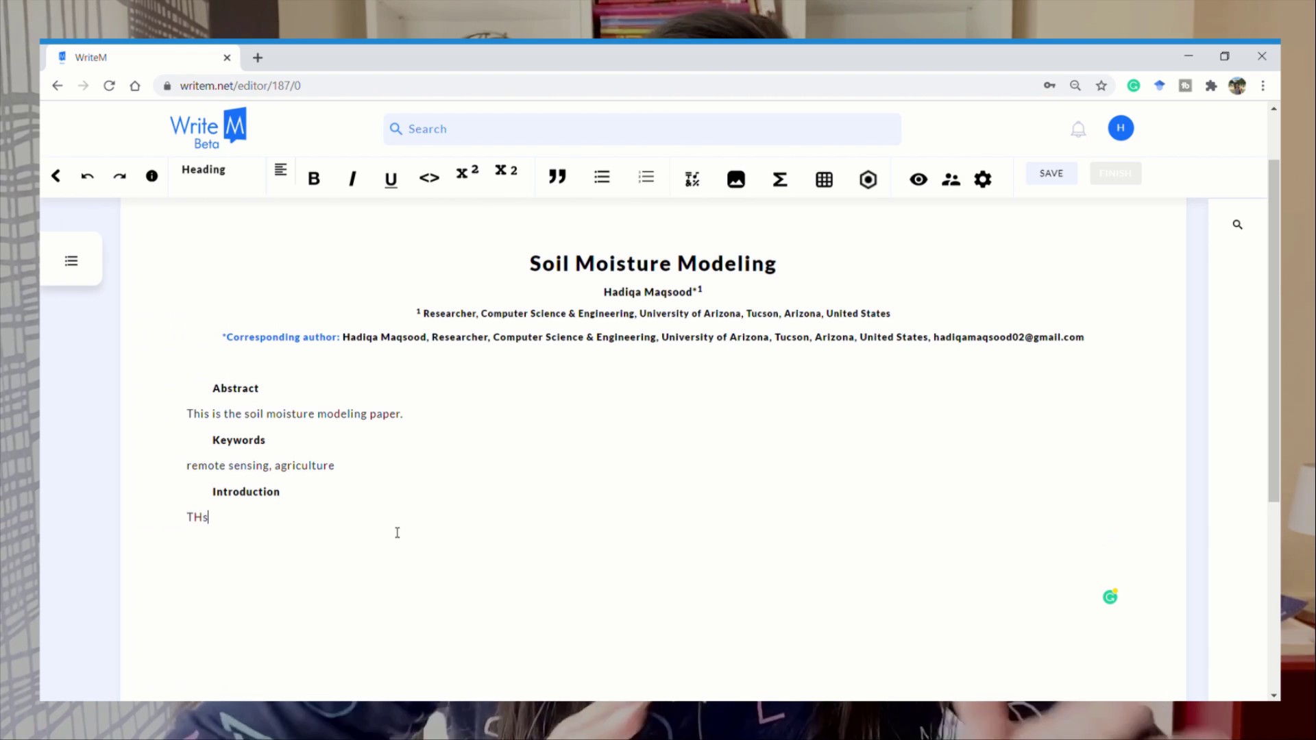
type("ground")
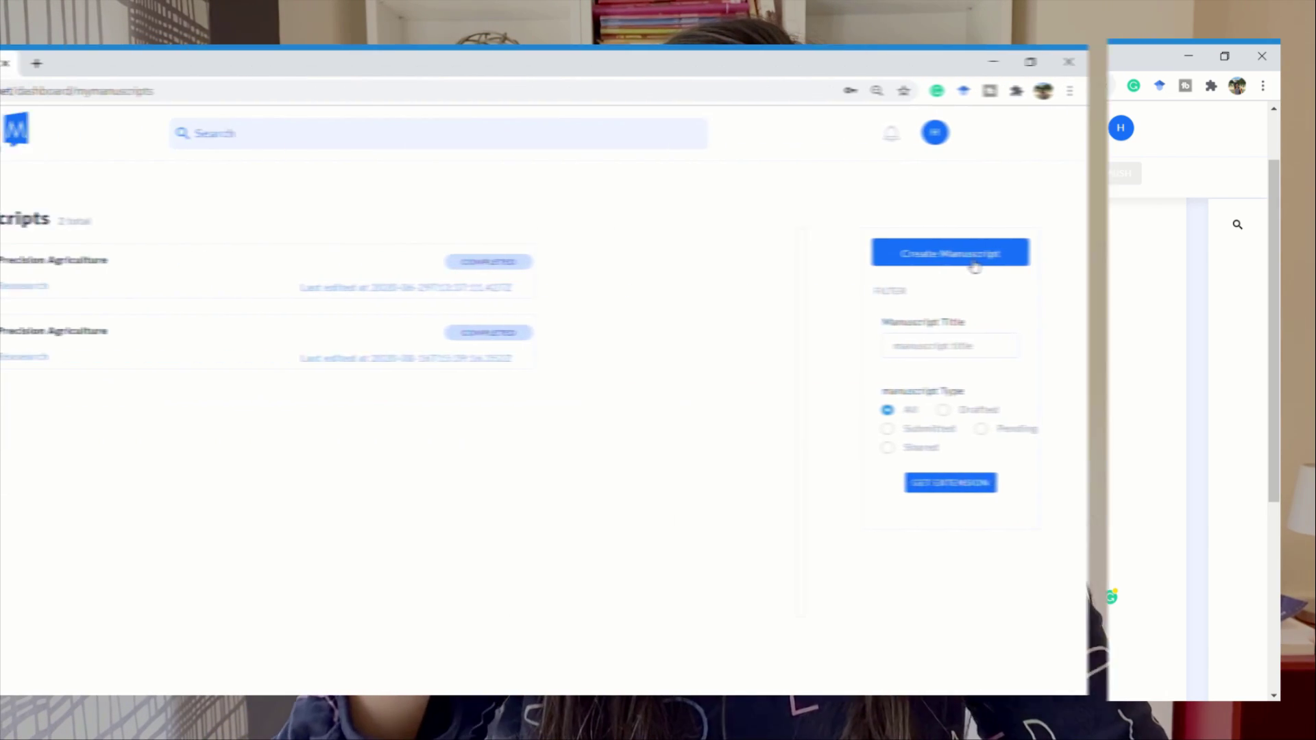
left_click(1165, 255)
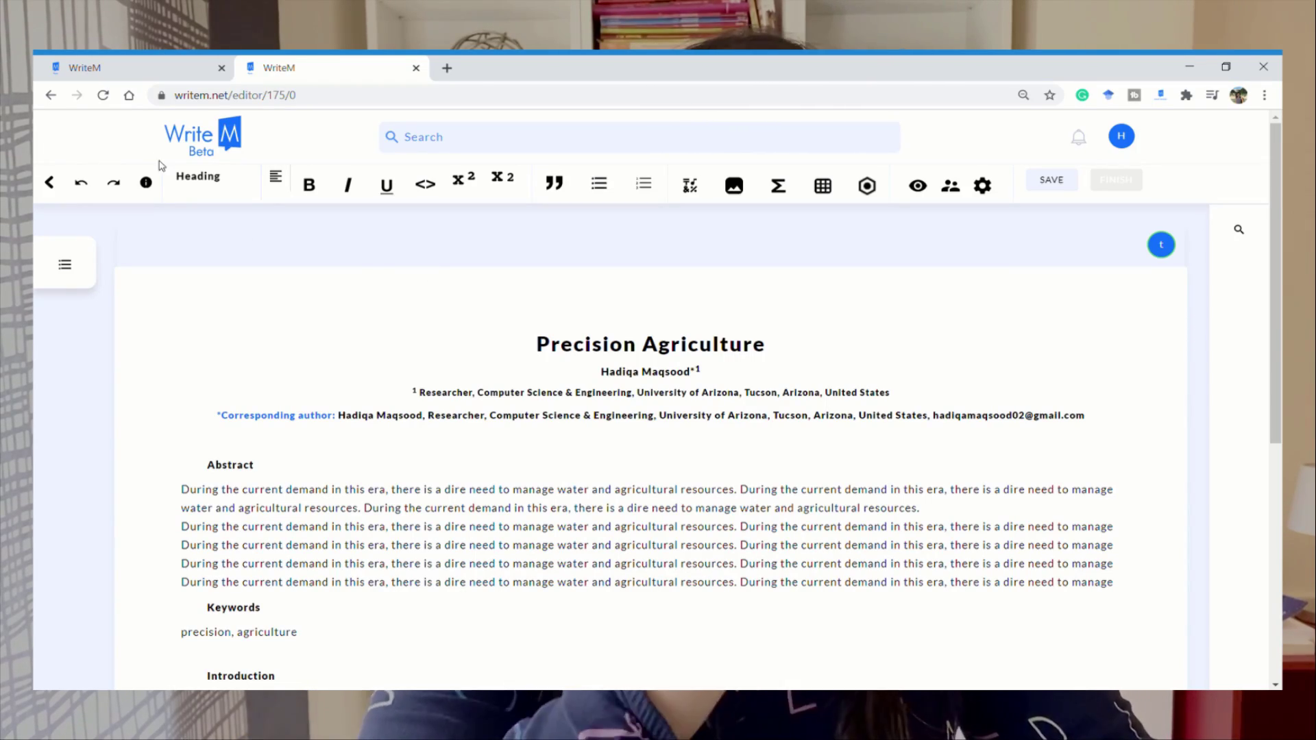
Try the Heading dialog with a top-level heading type, then cancel without adding one
left_click(188, 180)
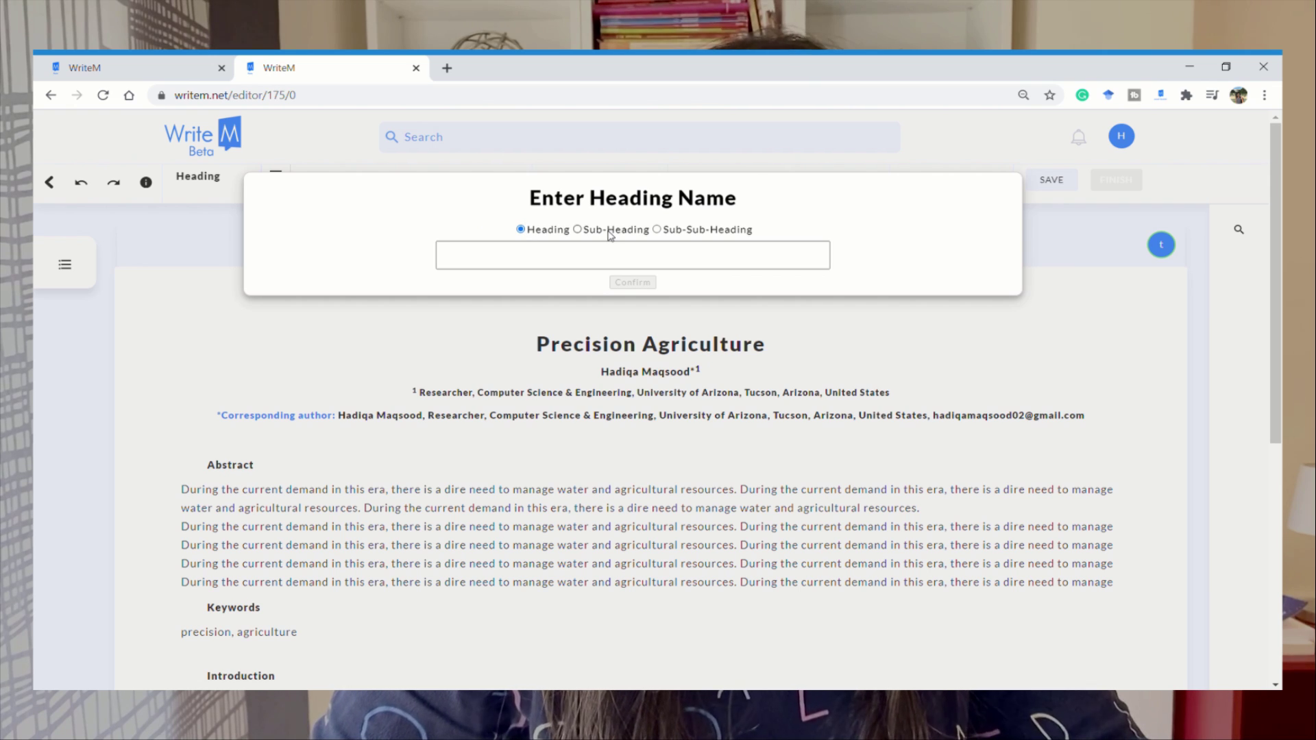
left_click(543, 236)
left_click(218, 251)
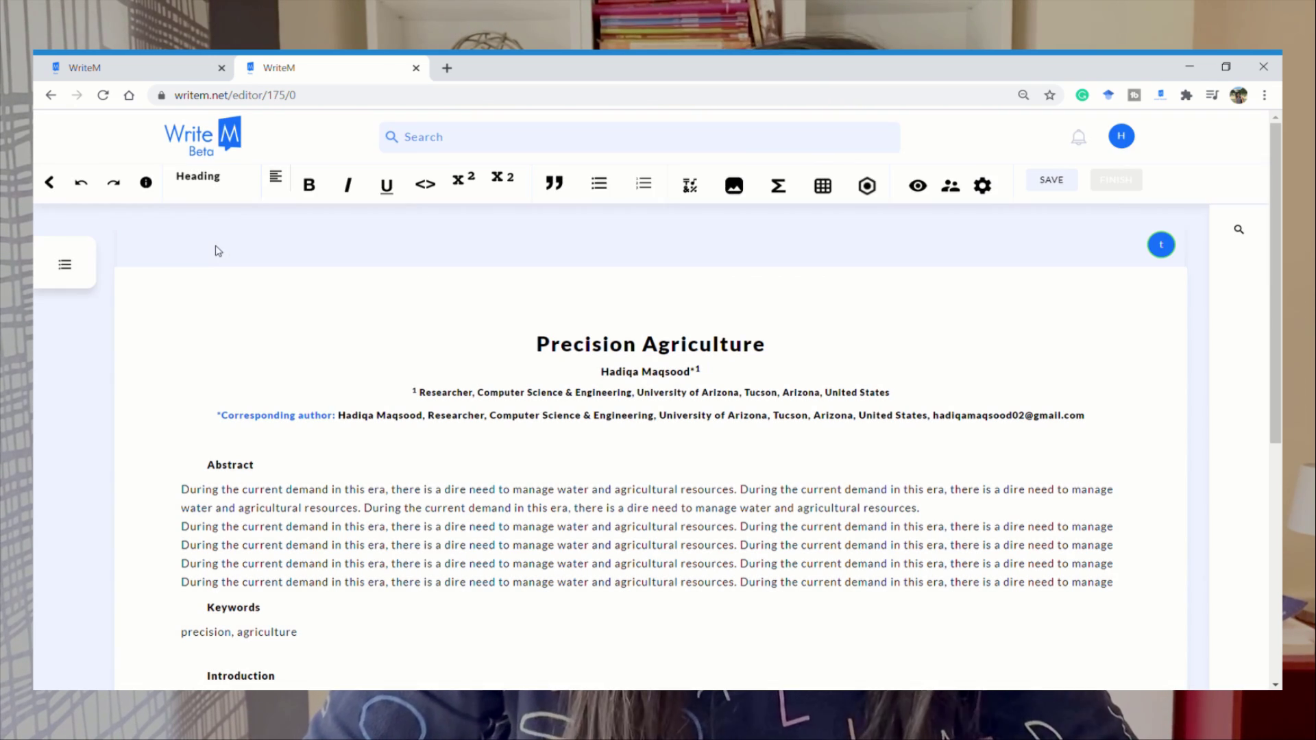
View the alignment options, toggle code formatting on and off, and bring up the uploaded-images picker
left_click(285, 184)
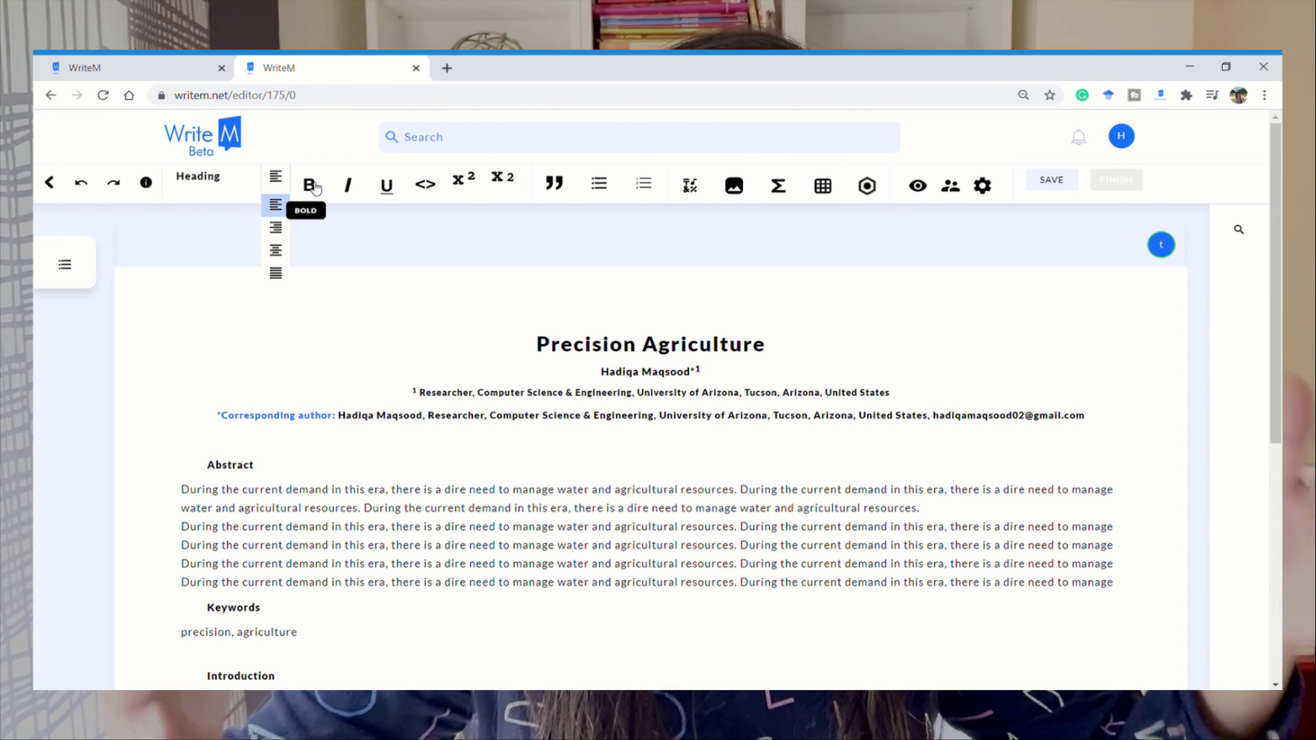
left_click(426, 185)
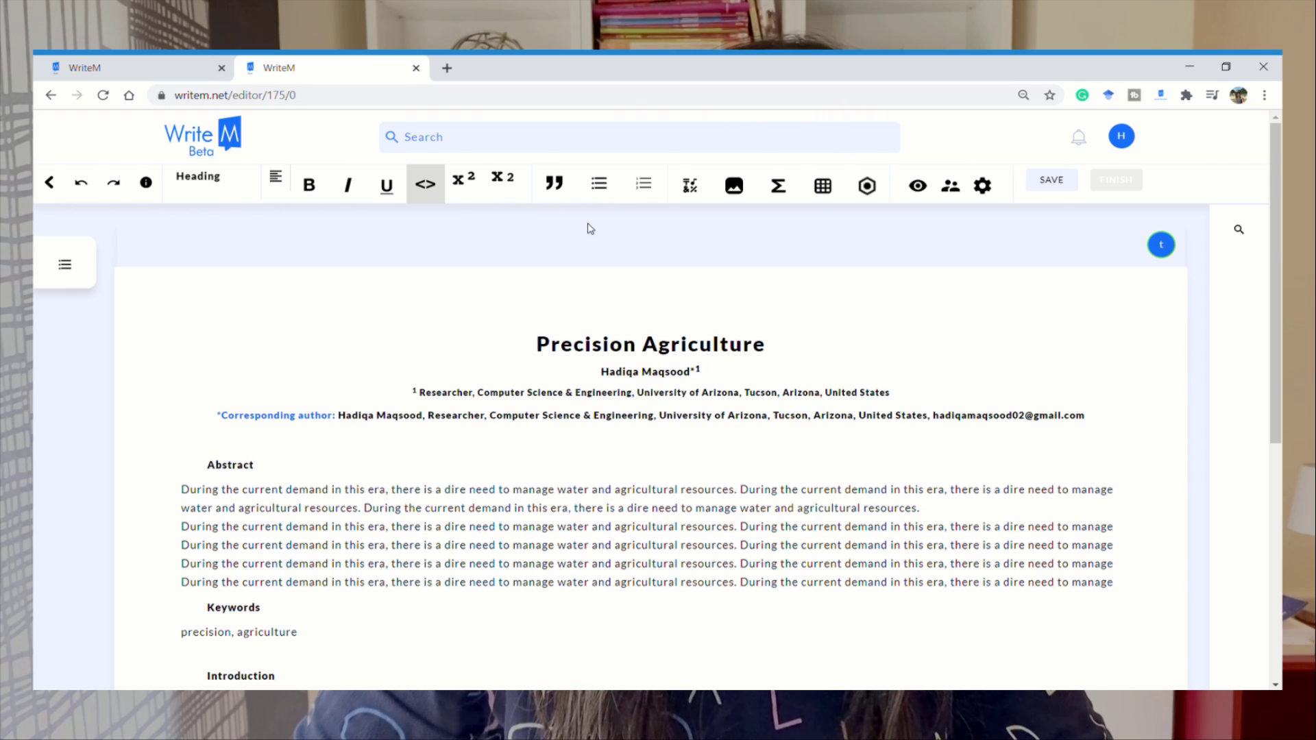
left_click(425, 183)
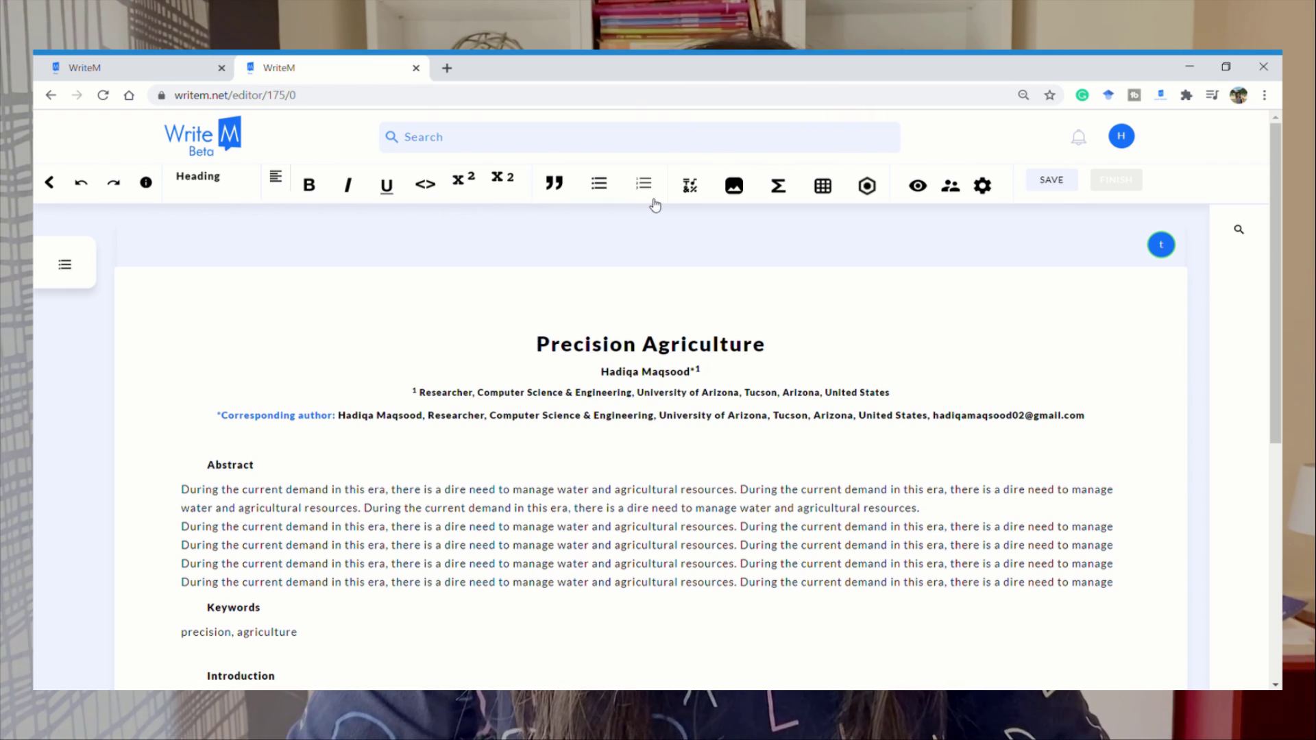
left_click(734, 185)
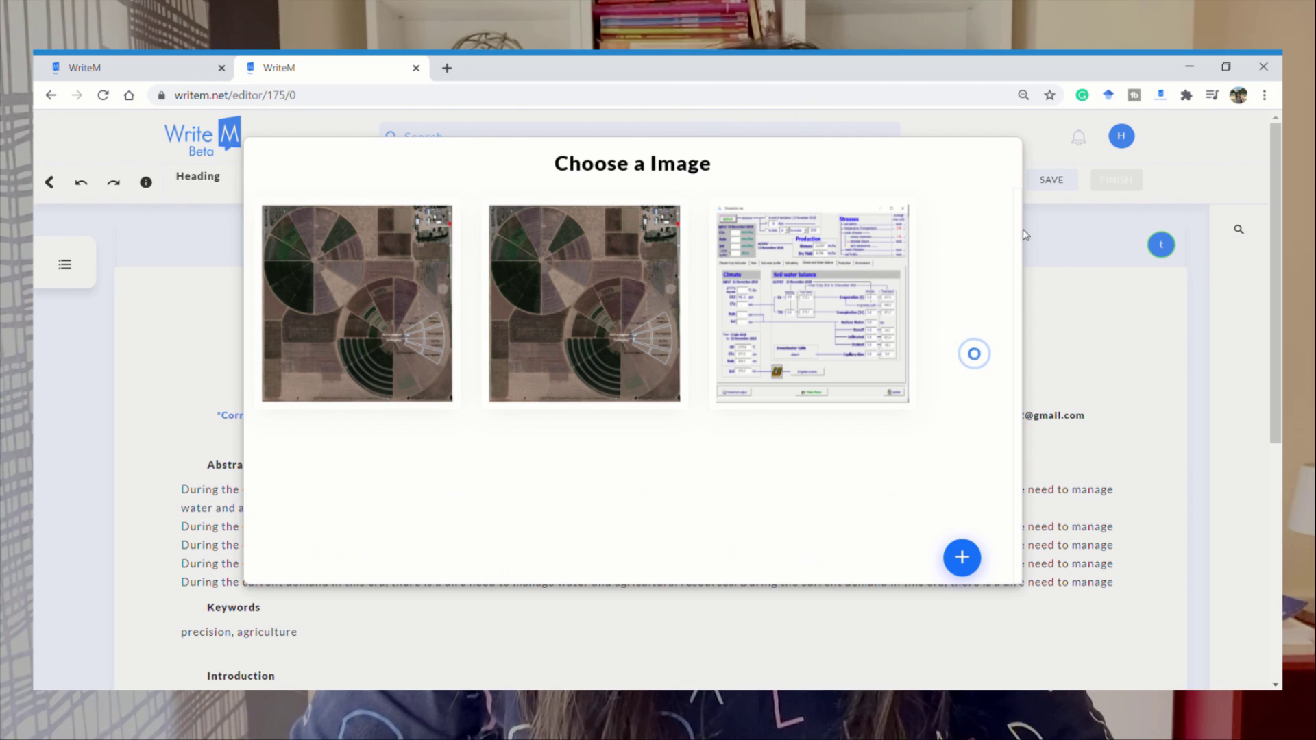
Close the image picker, then open and dismiss the Table dialog without inserting
left_click(1040, 282)
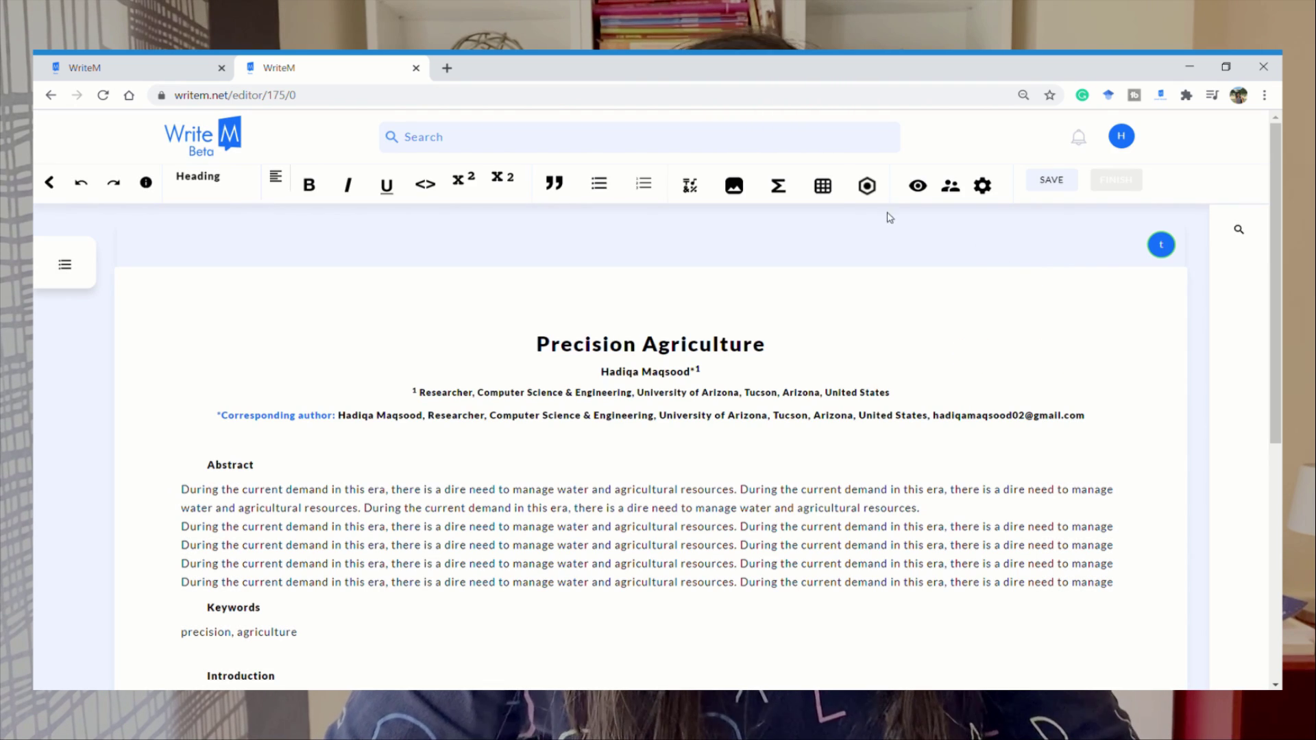
left_click(822, 187)
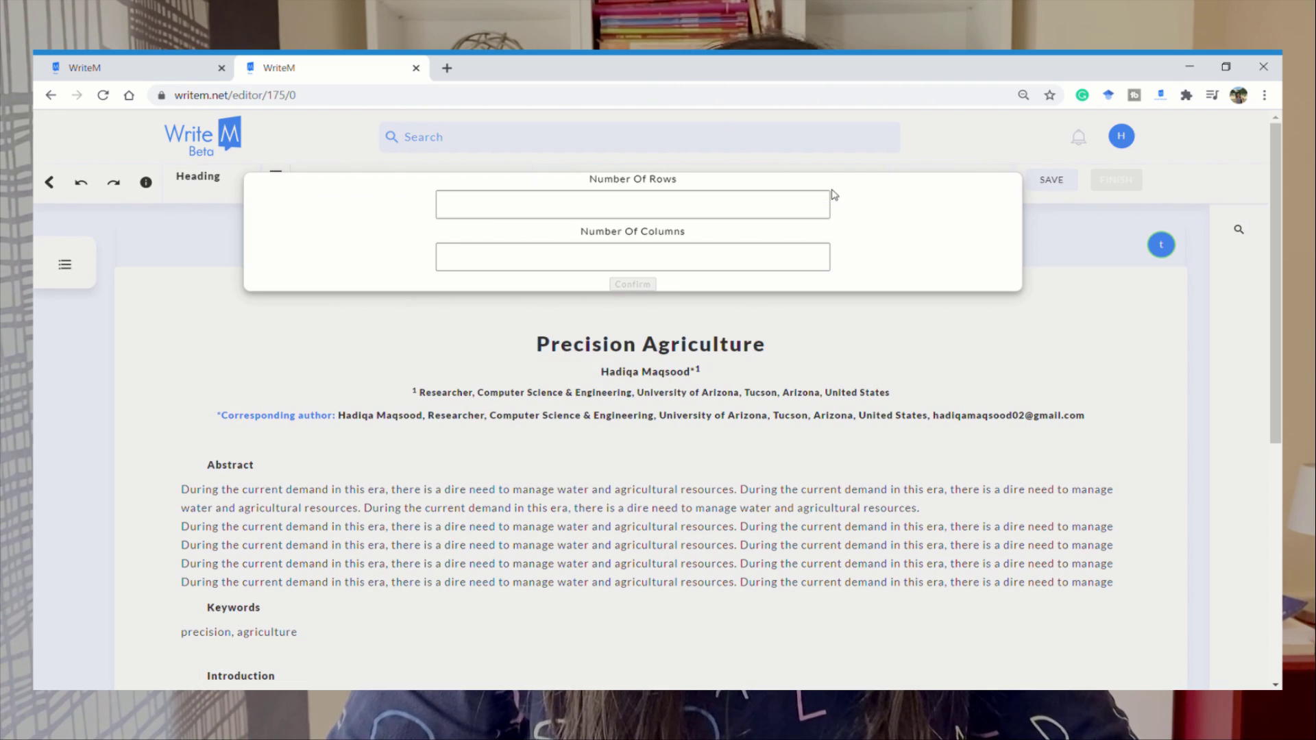
left_click(837, 330)
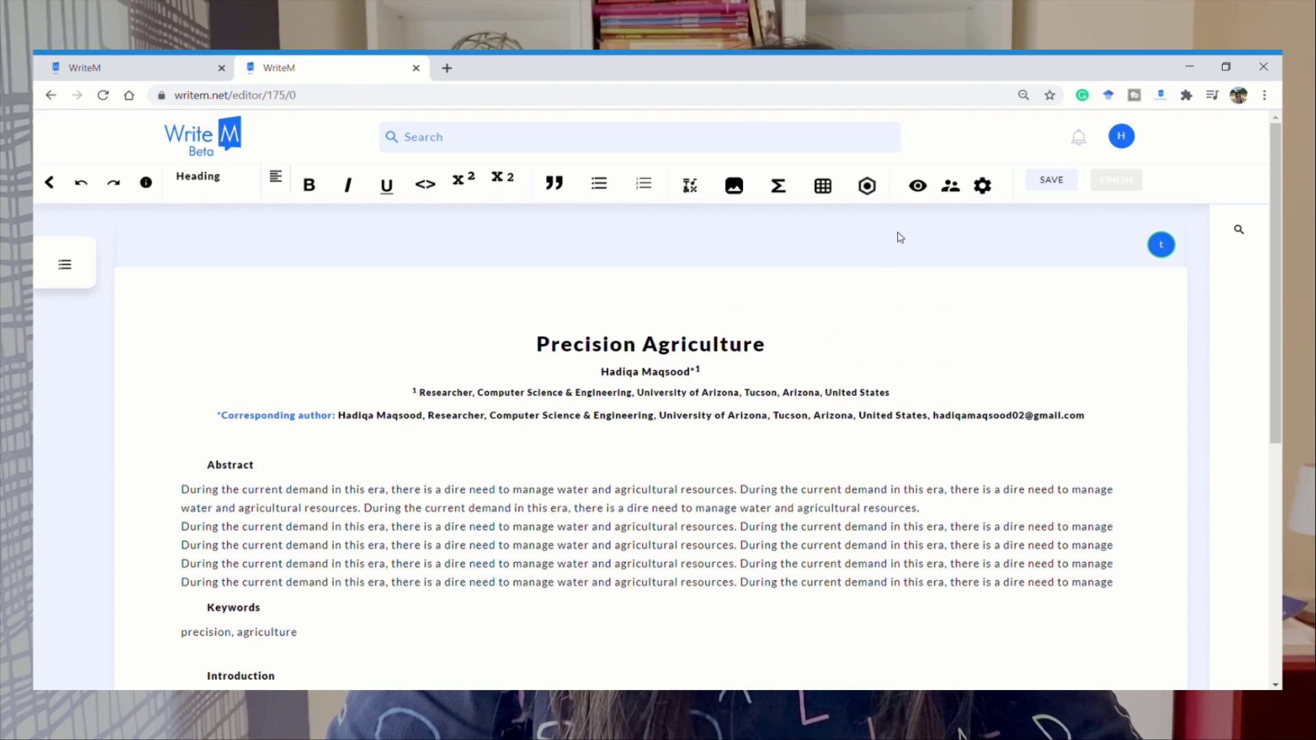
Open the Draw canvas, make a tiny drag, and close it without drawing anything
left_click(867, 186)
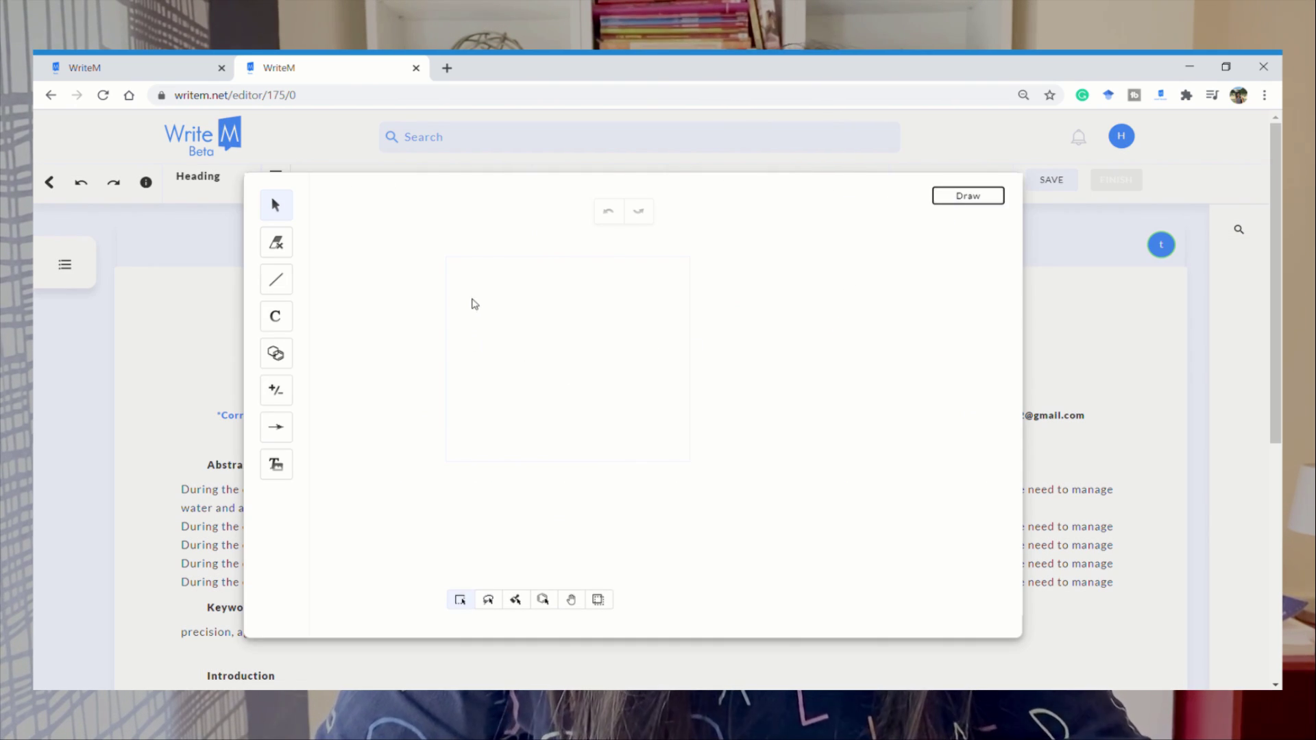
left_click_drag(665, 368, 664, 367)
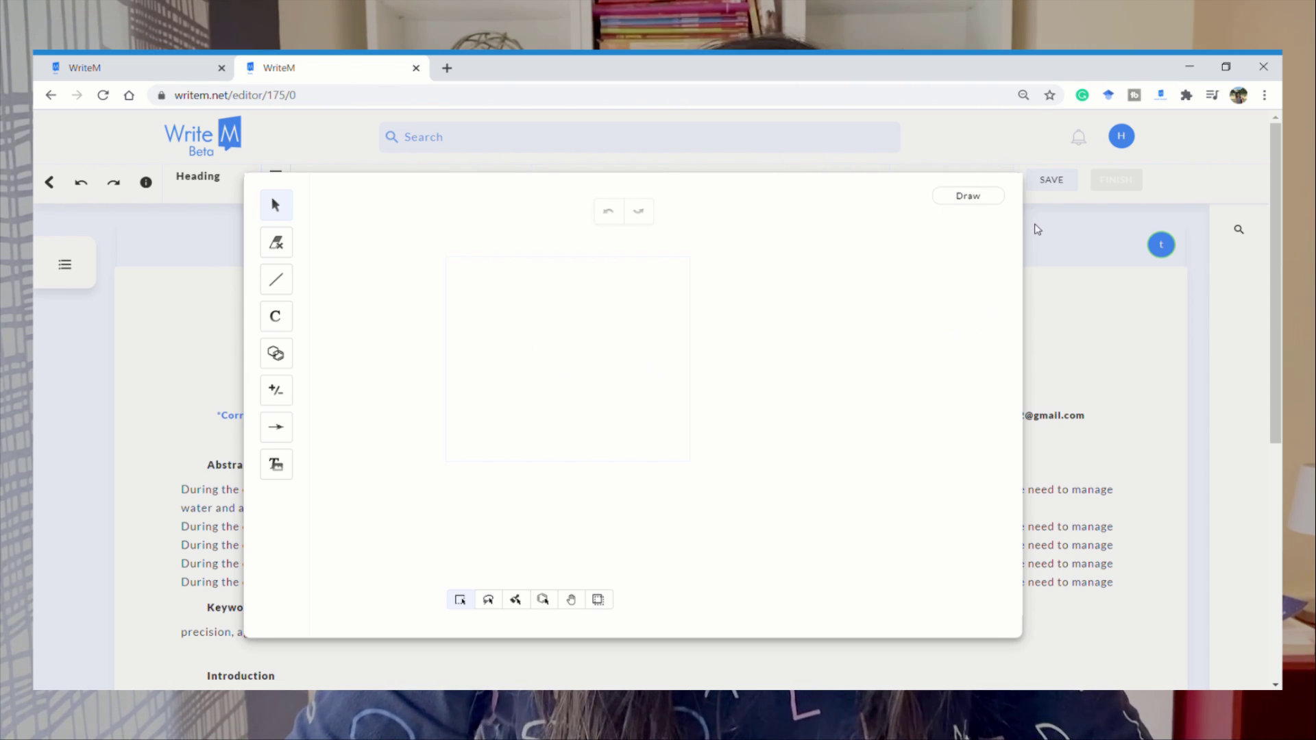
left_click(989, 152)
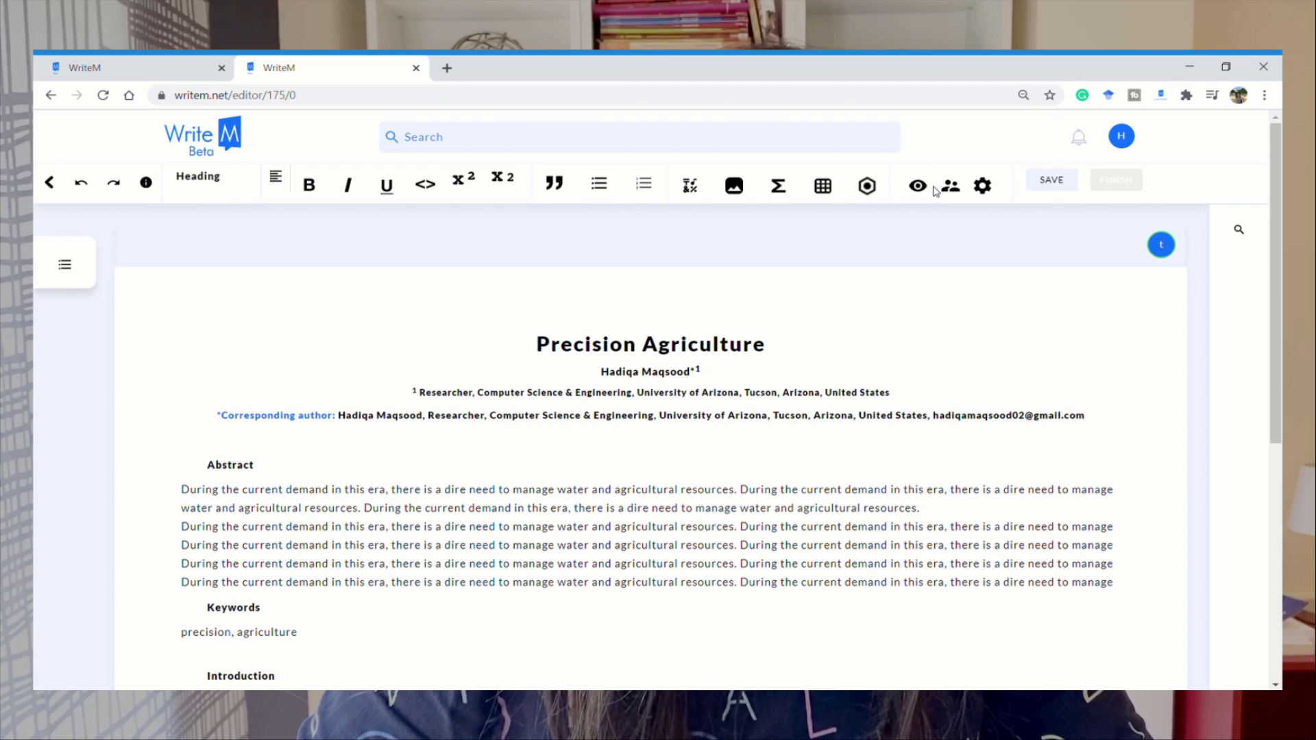
left_click(951, 189)
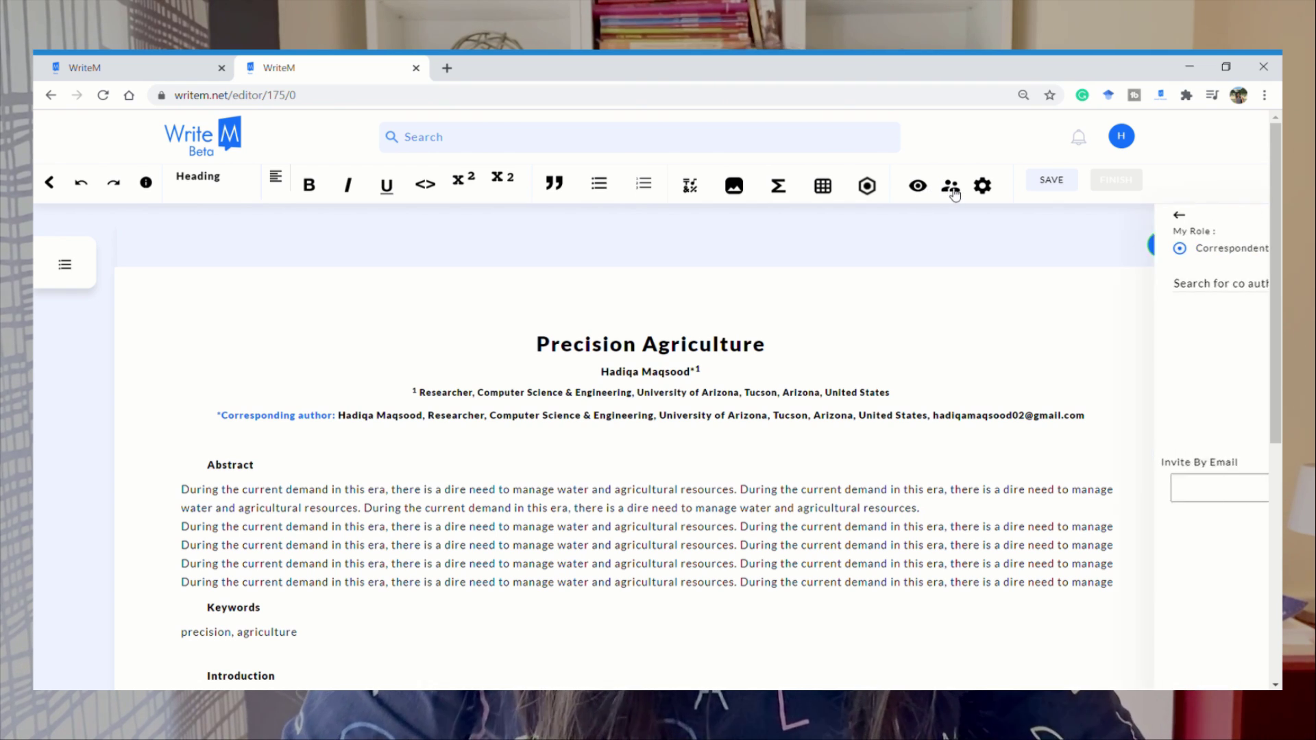
left_click(984, 192)
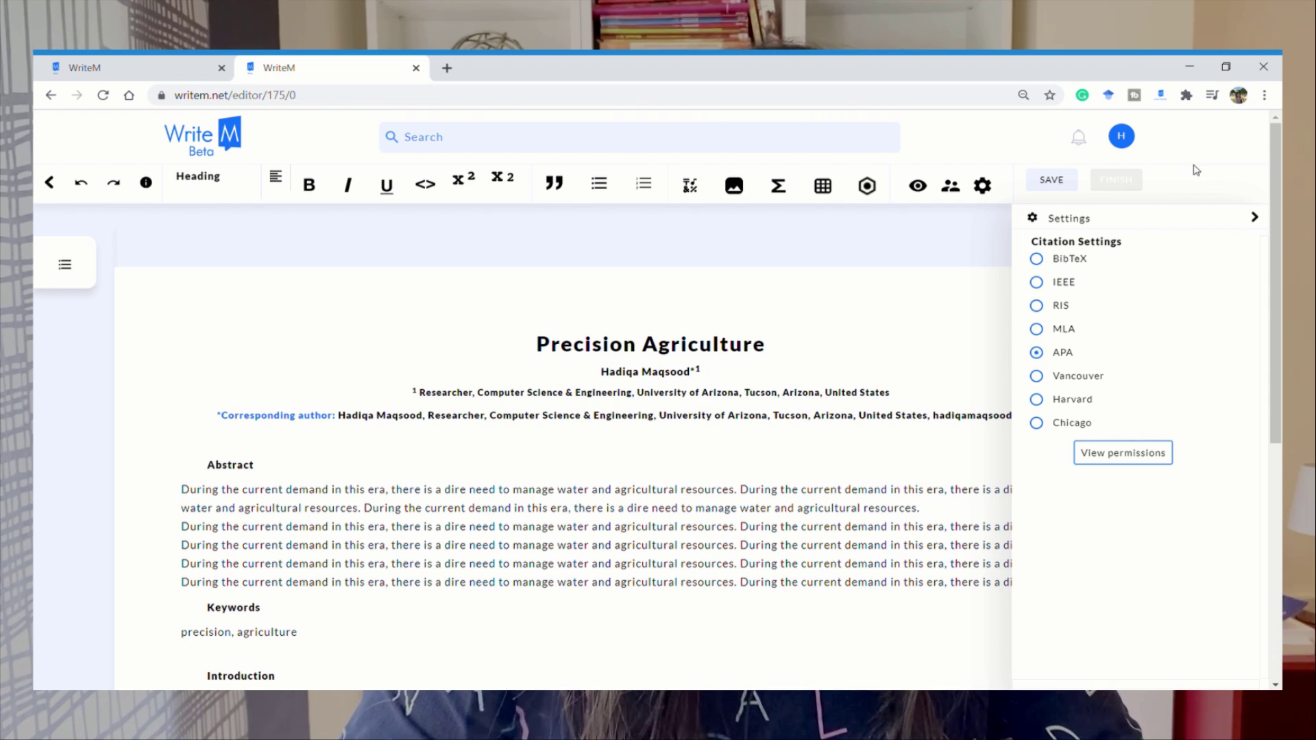
left_click(1254, 217)
left_click(1037, 213)
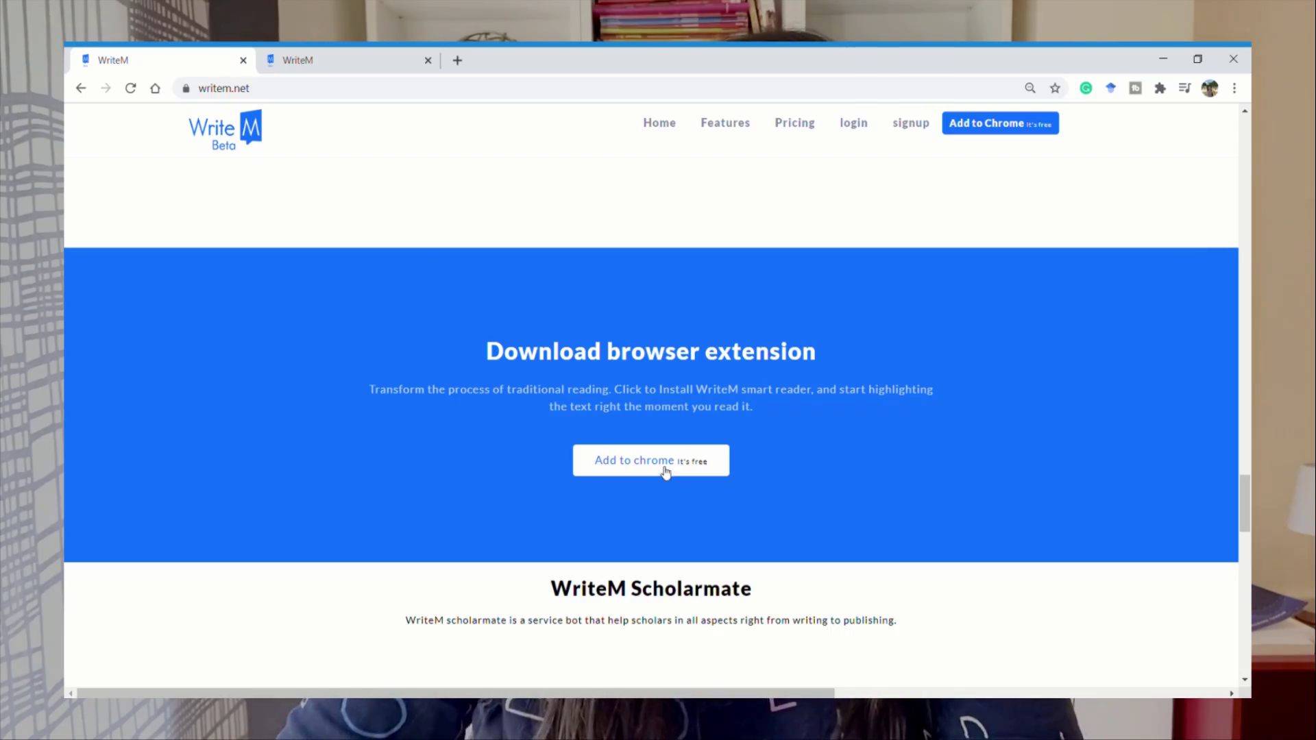
Go to the WriteM Smart Reader store page and install it with Add to Chrome
left_click(662, 469)
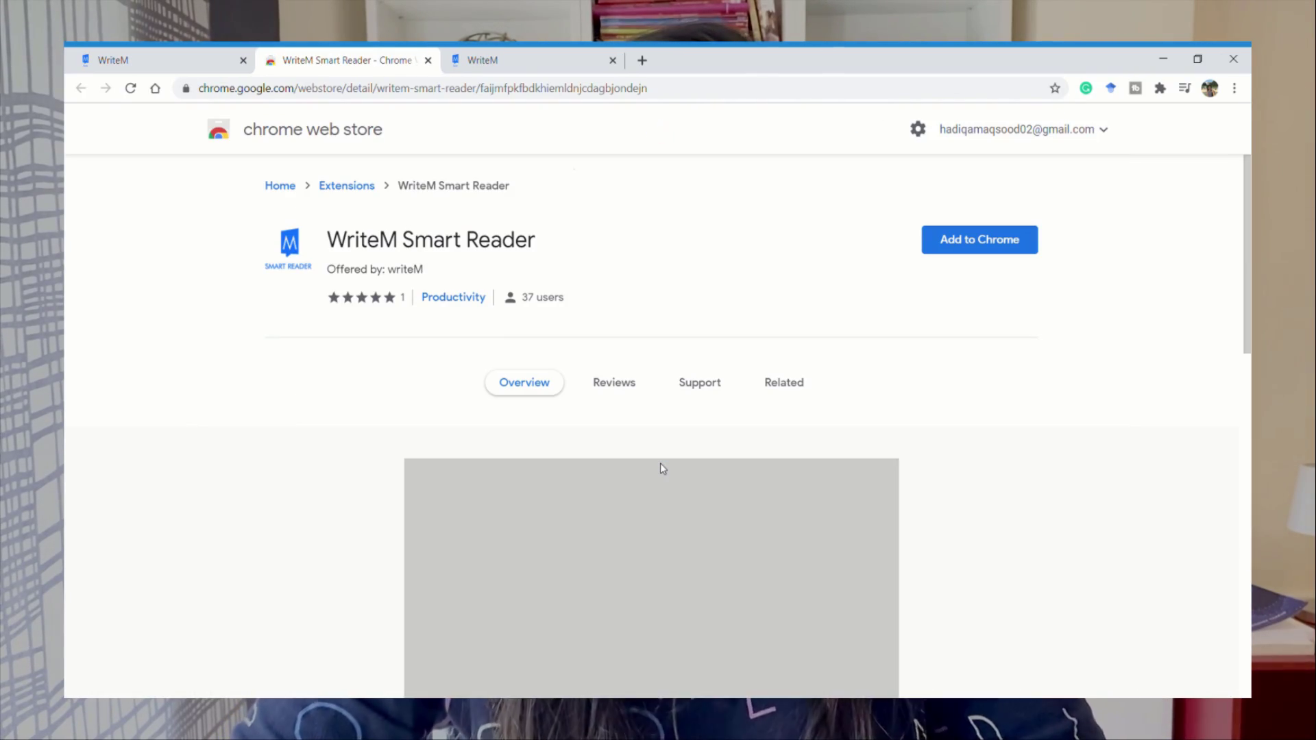
left_click(982, 244)
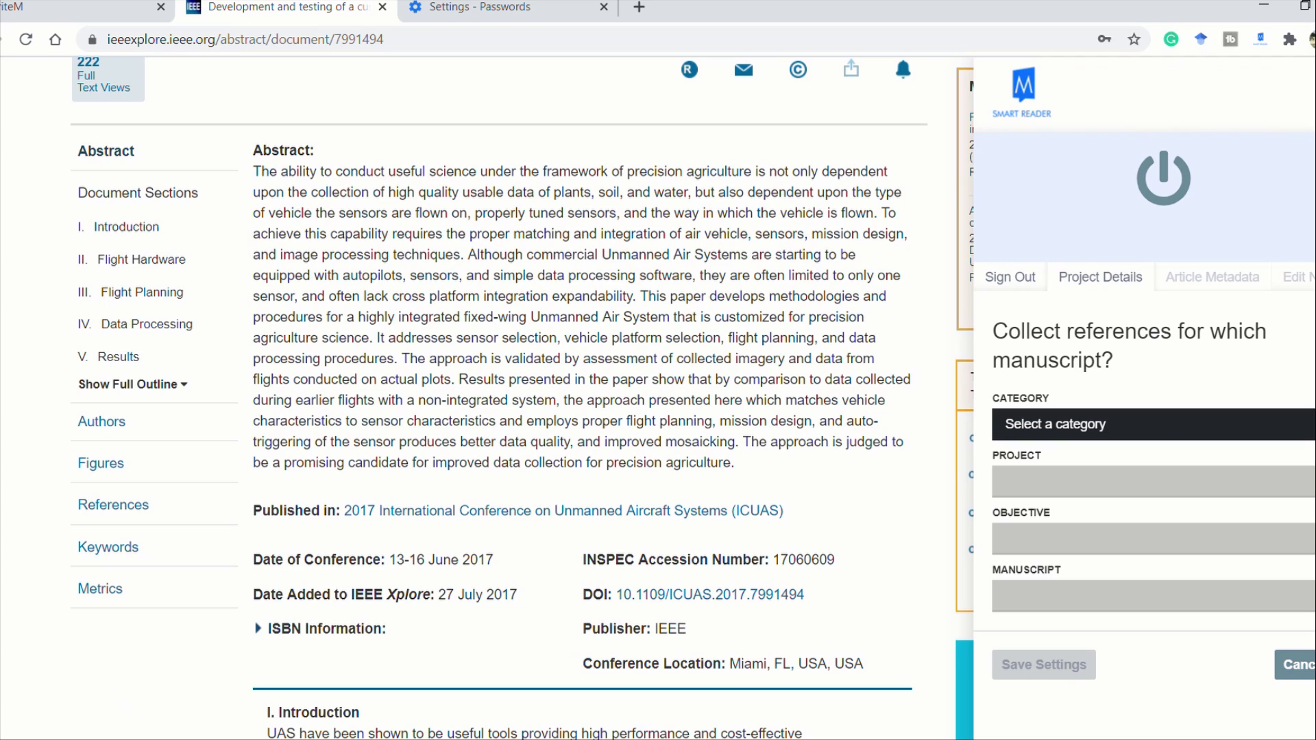
Enable Smart Reader, save Precision Agriculture as target manuscript, and begin selecting text
left_click(1158, 189)
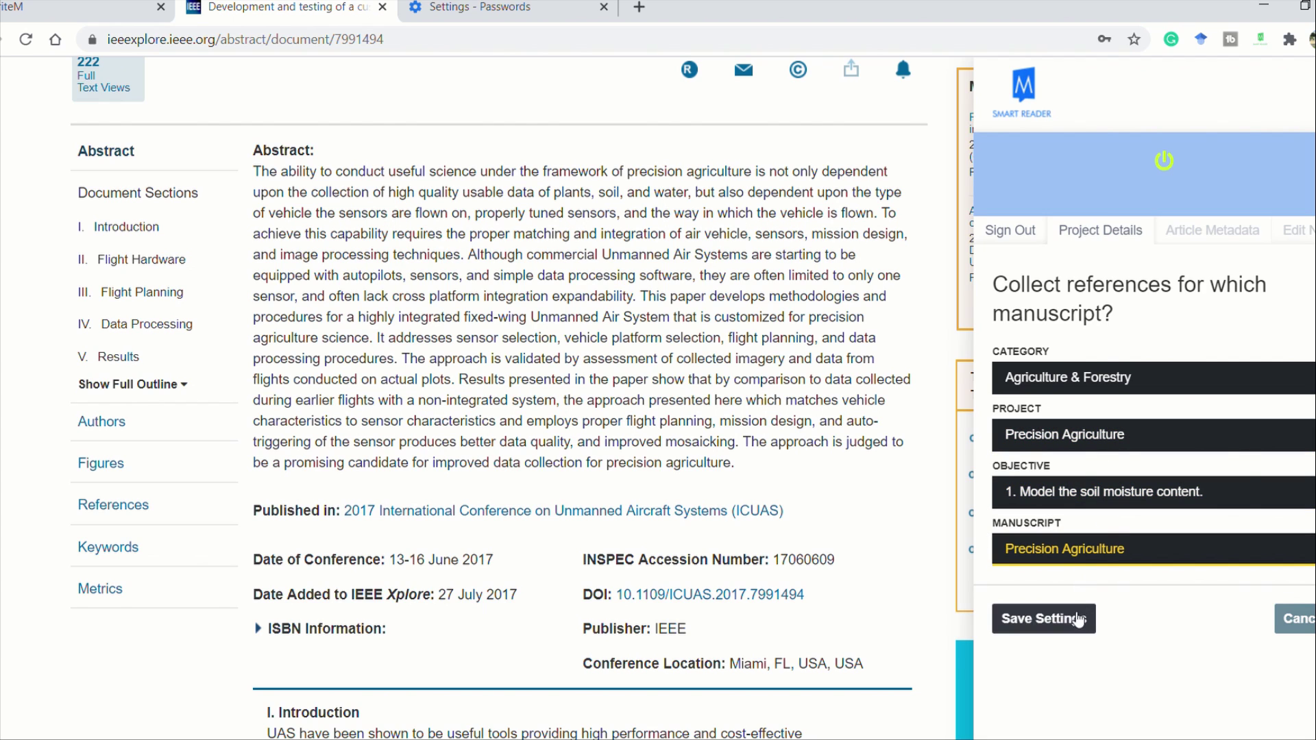
left_click(1070, 608)
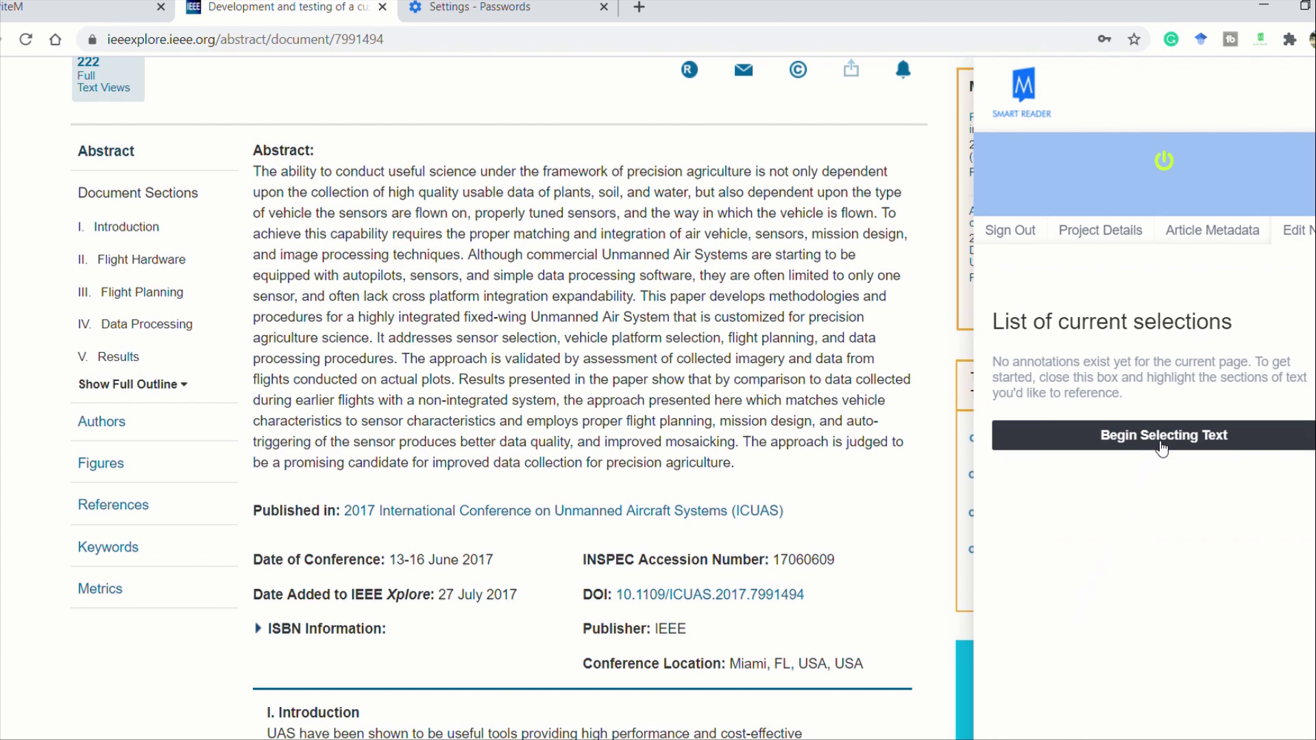
left_click(1163, 436)
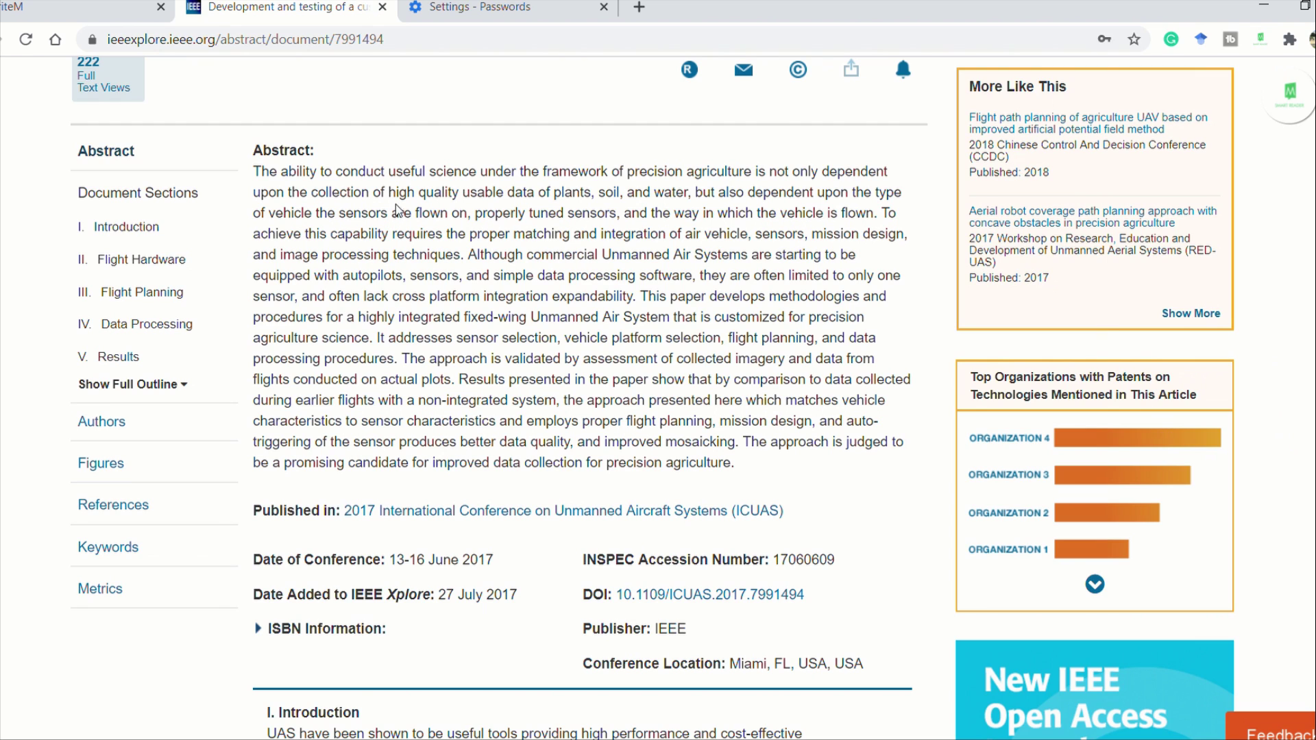
Highlight the abstract passage from 'Although' to 'expandability.' as a reference excerpt
left_click_drag(470, 256, 647, 309)
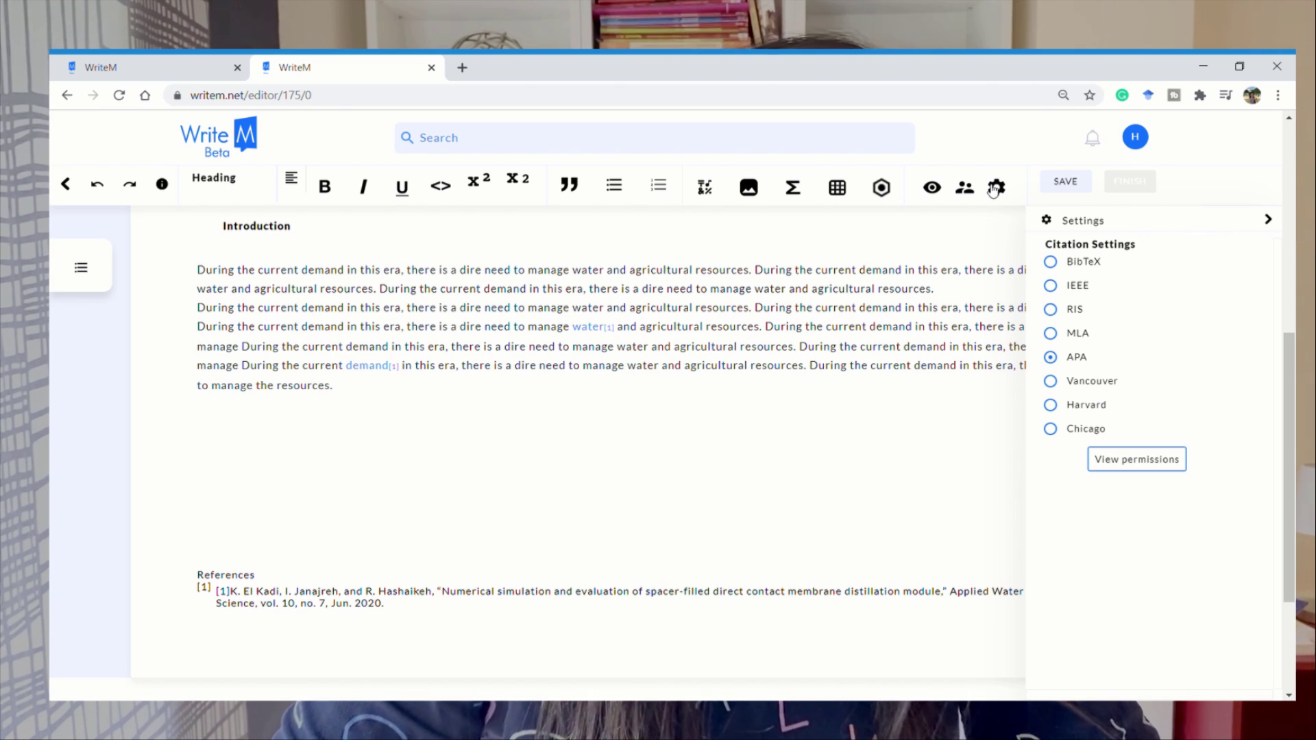
Switch the citation style to IEEE, then RIS, then MLA, and finally back to APA
left_click(1080, 291)
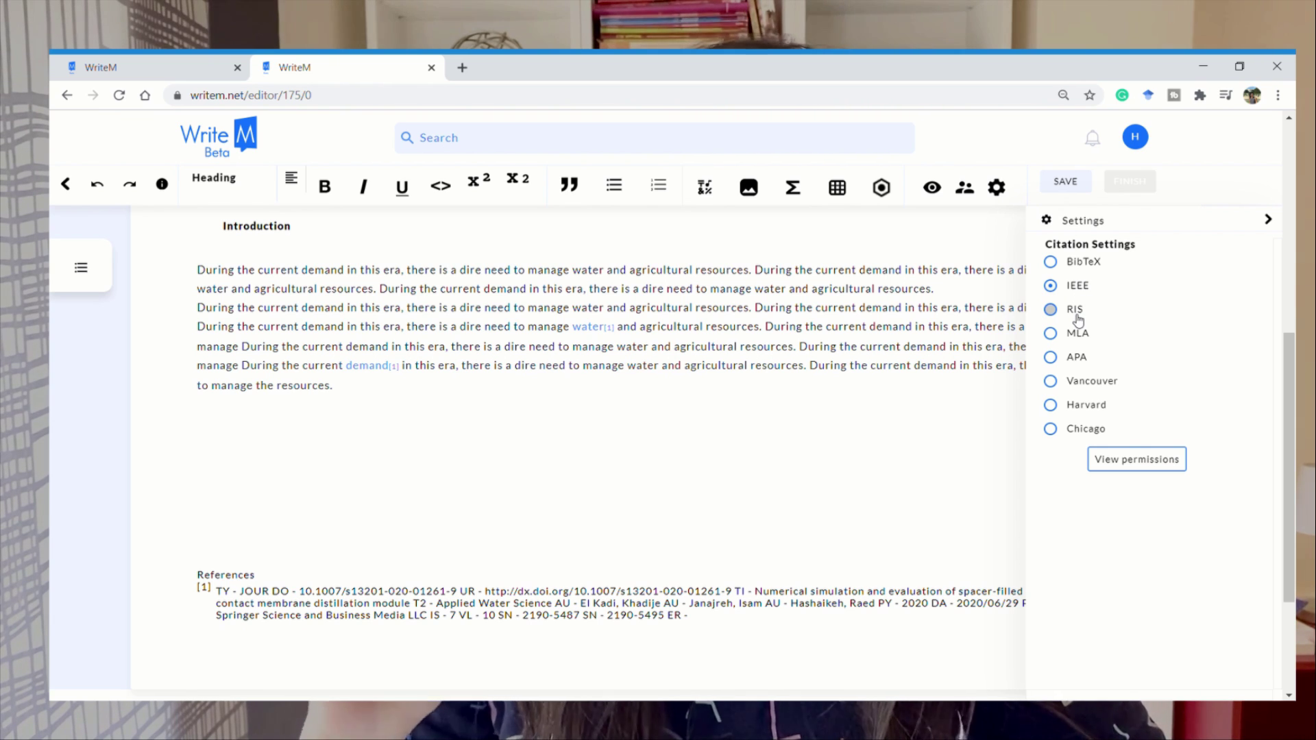
left_click(1078, 318)
left_click(1078, 336)
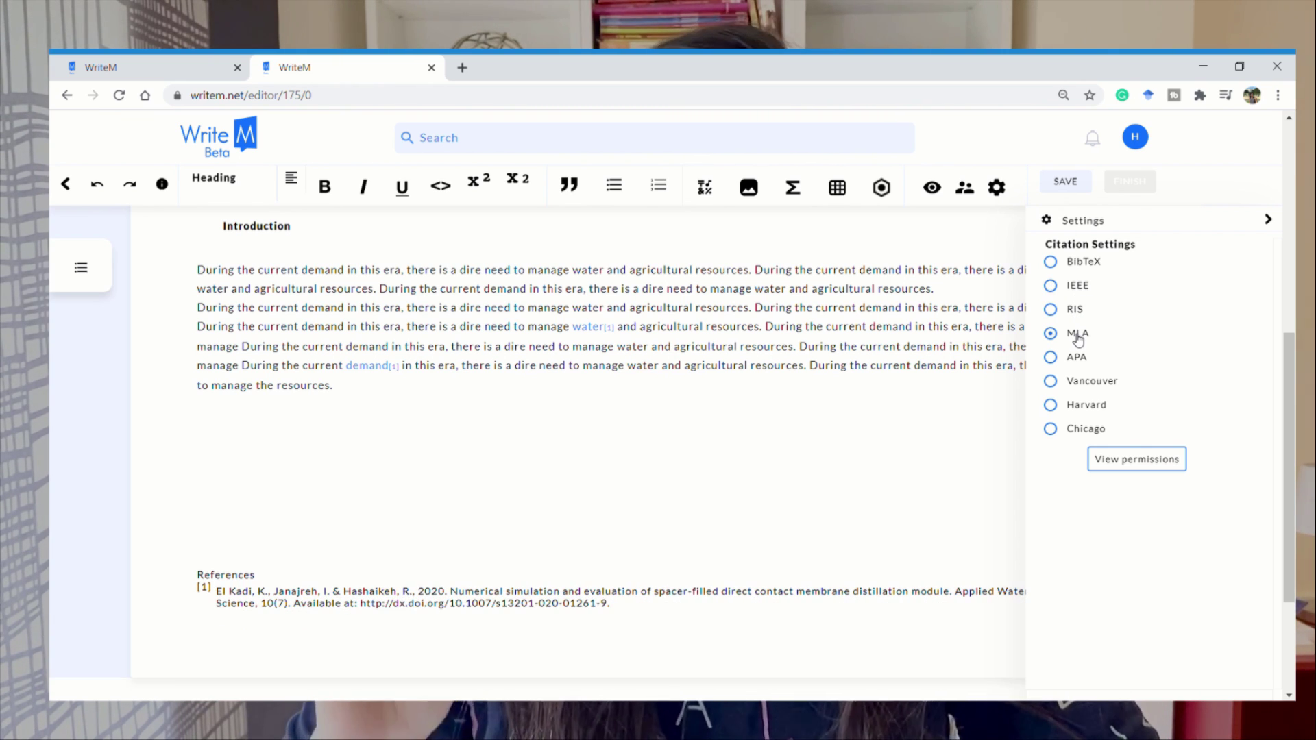
left_click(1078, 358)
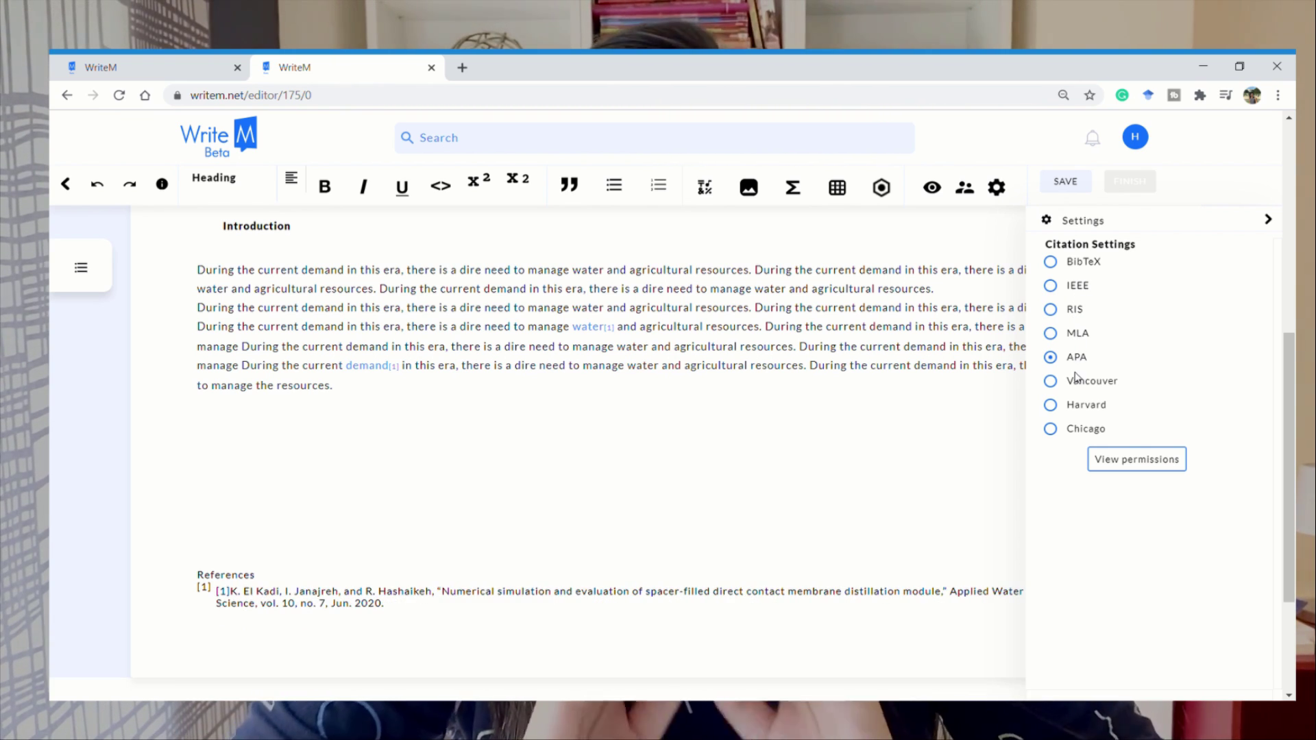